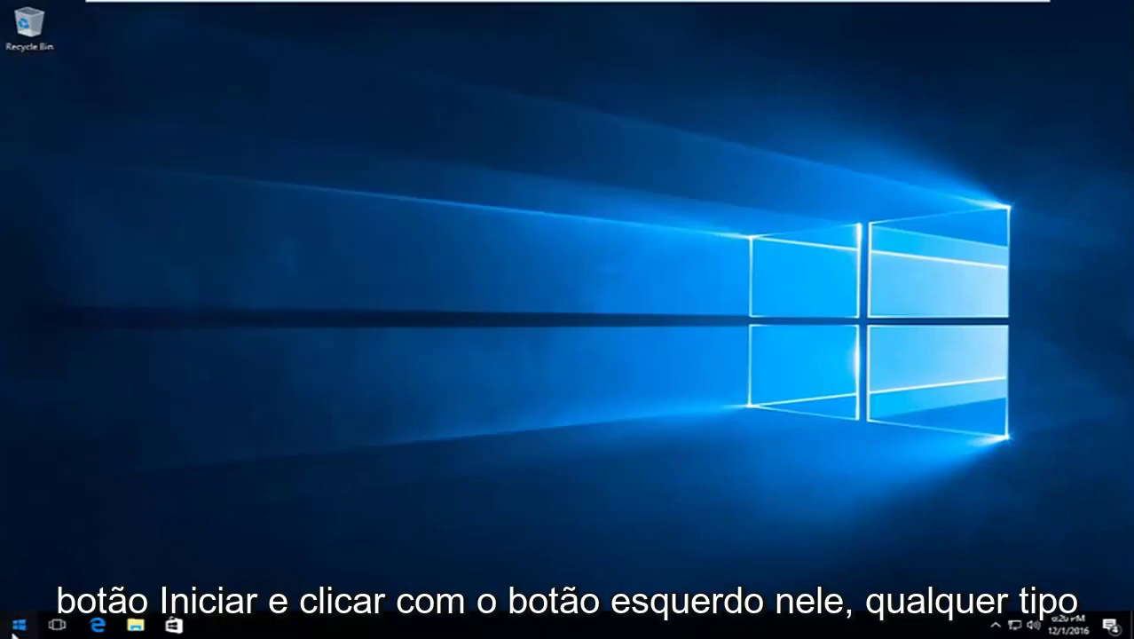
Search the Start menu for 'computer' and open This PC.
left_click(14, 632)
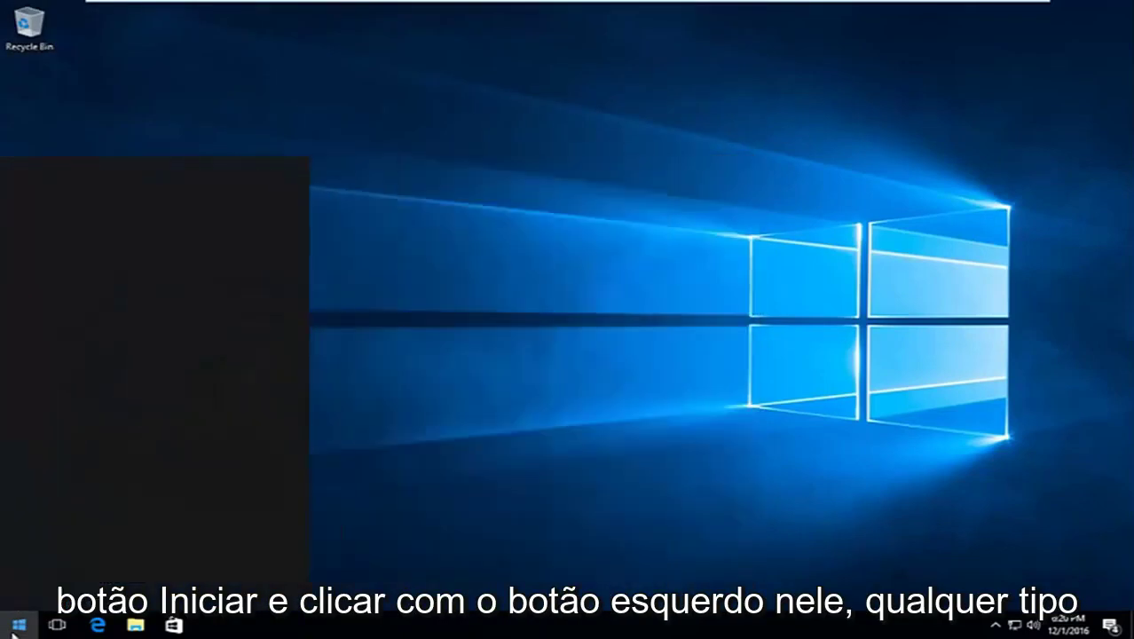
type("computer")
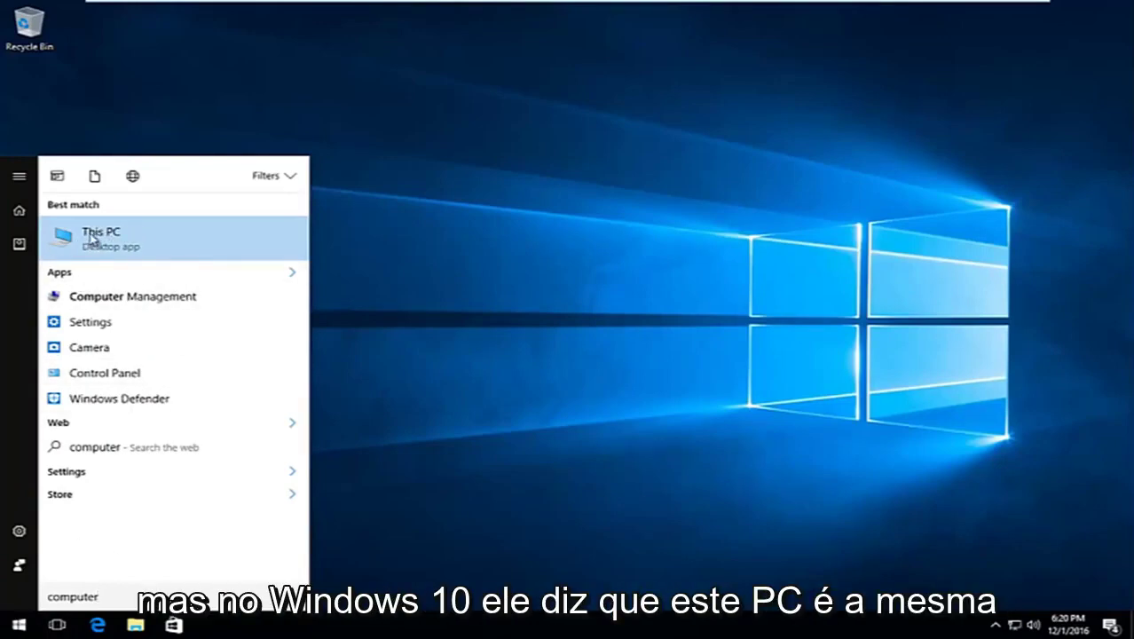
left_click(100, 240)
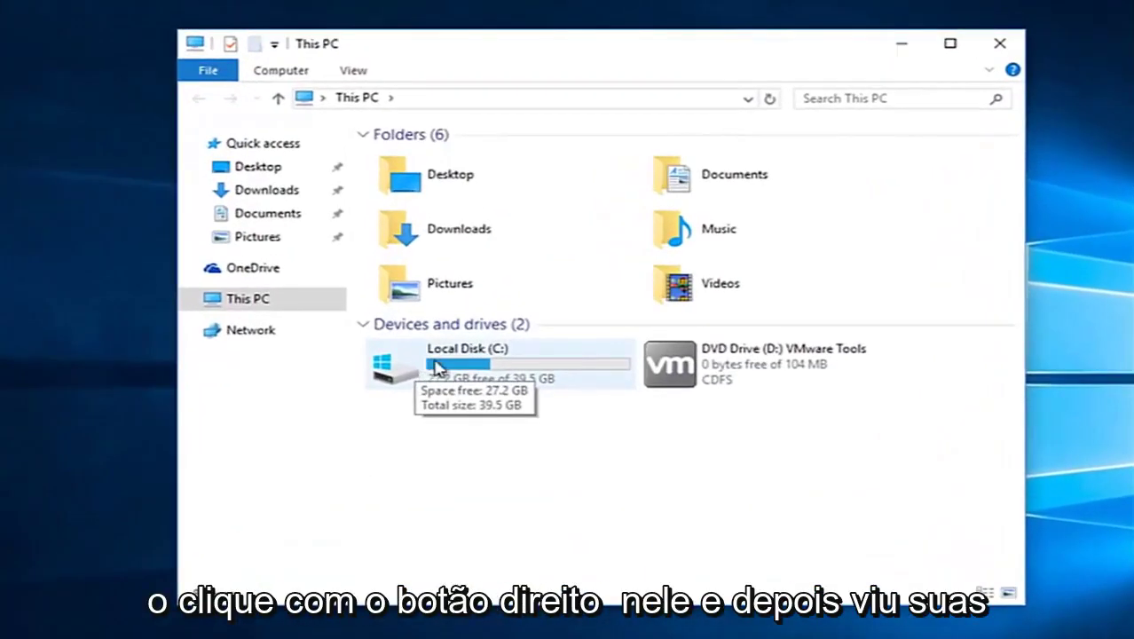
Show the Security tab of Local Disk (C:) Properties.
right_click(462, 372)
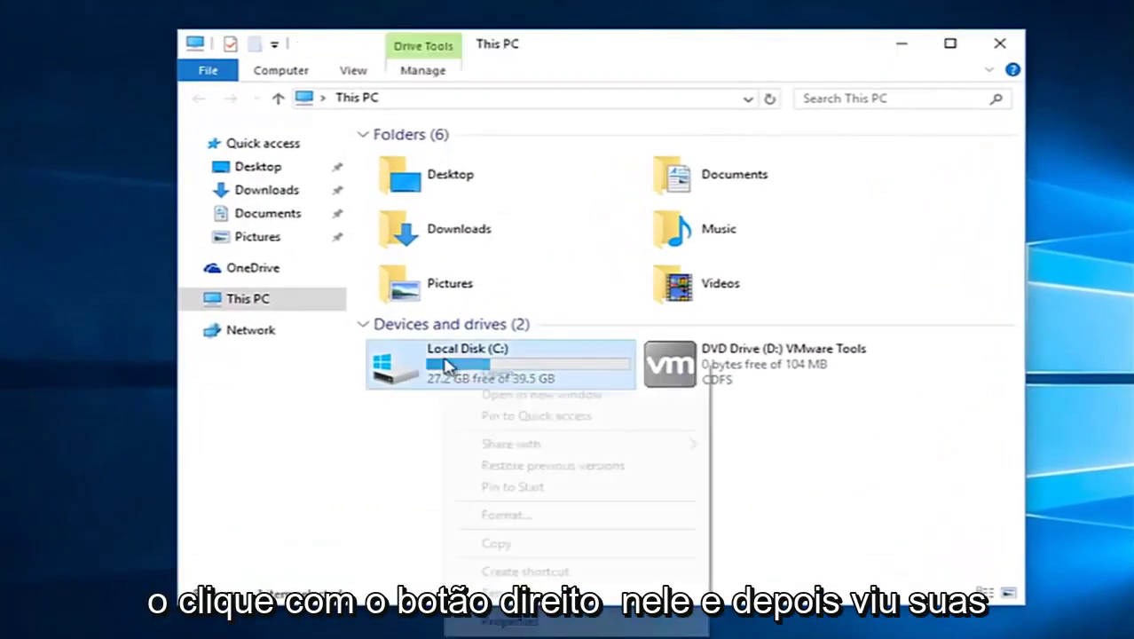
left_click(523, 616)
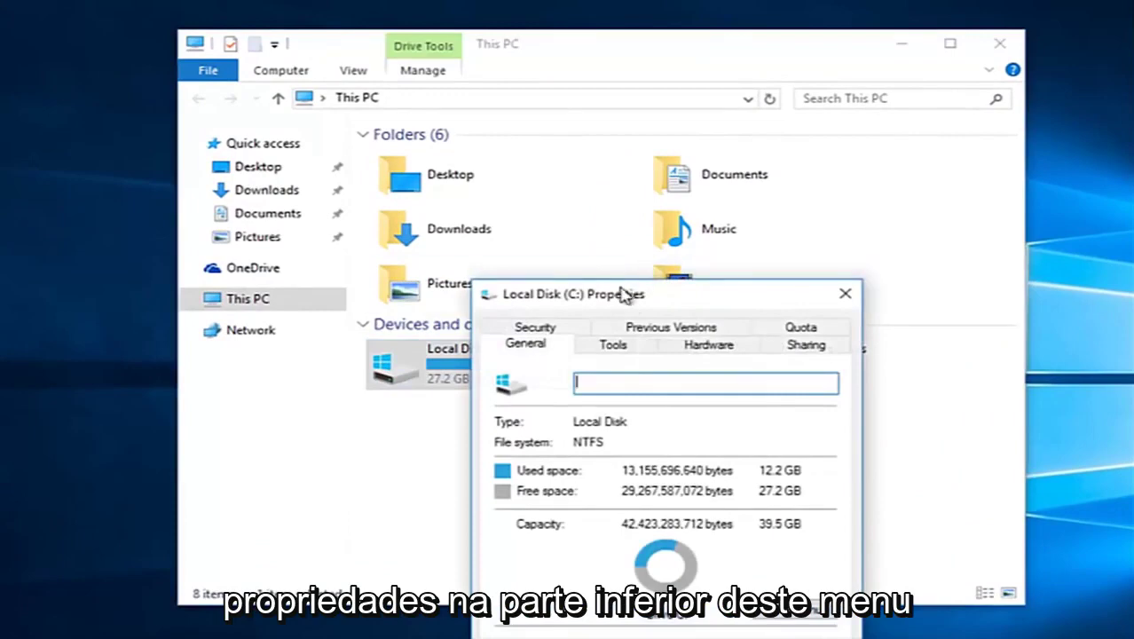
left_click_drag(624, 293, 578, 148)
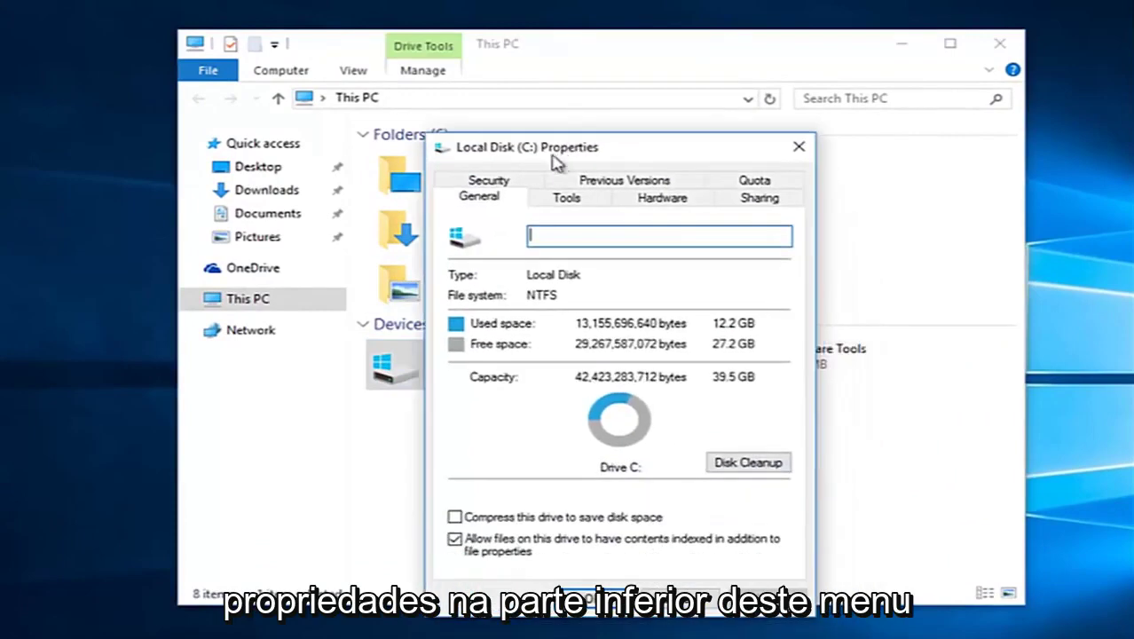
left_click(488, 181)
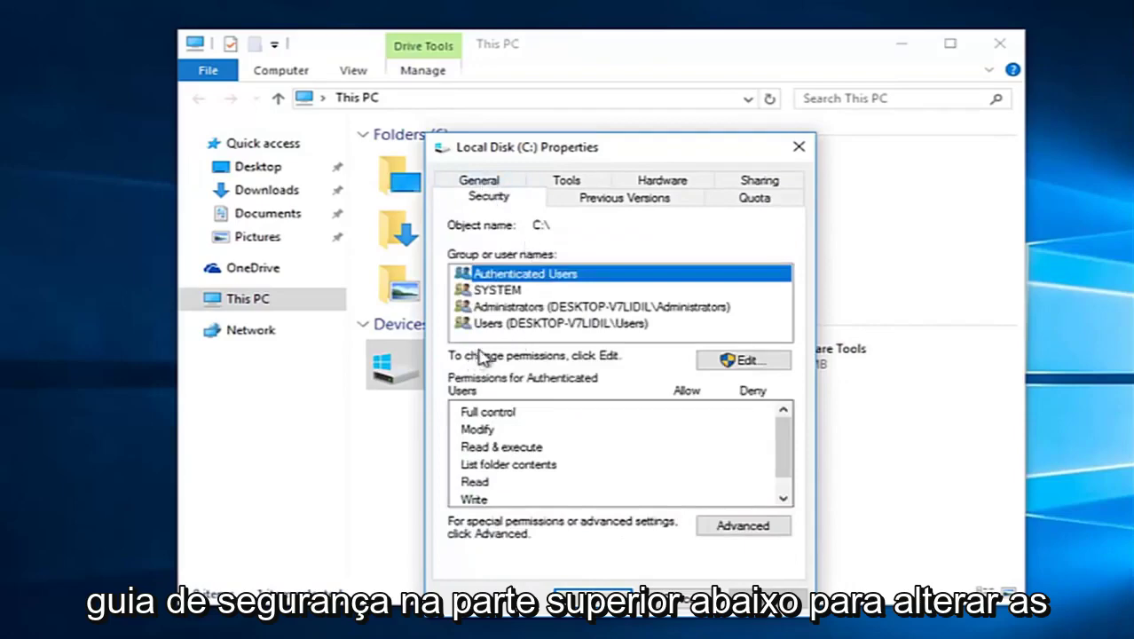
Edit the C: permissions, add a new entry, and expand Select Users or Groups to Advanced.
left_click(729, 363)
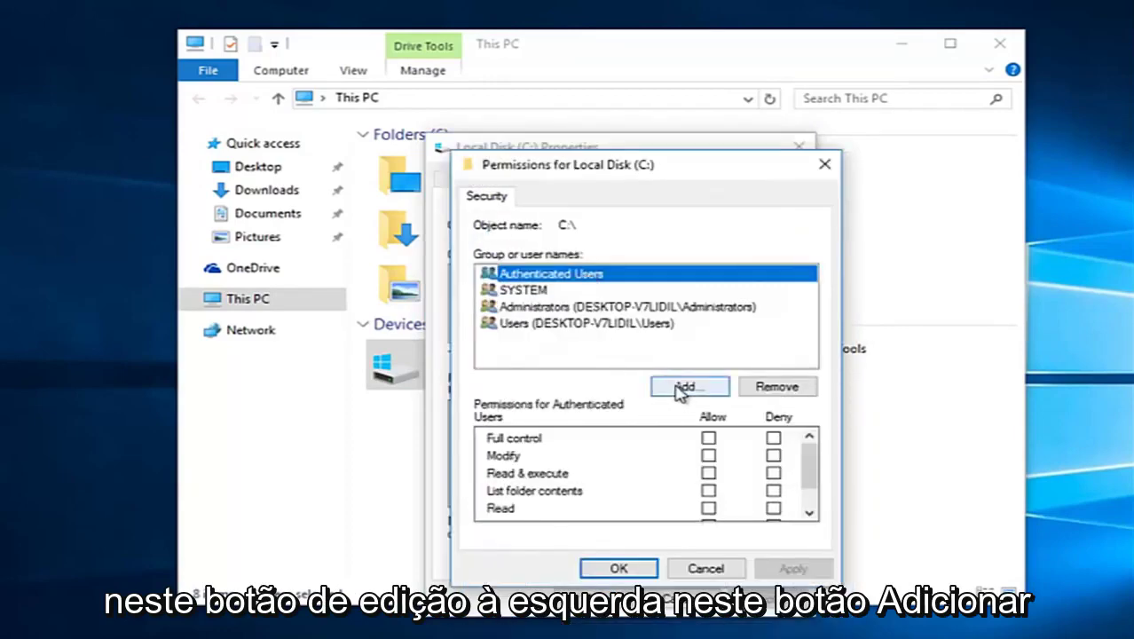
left_click(679, 390)
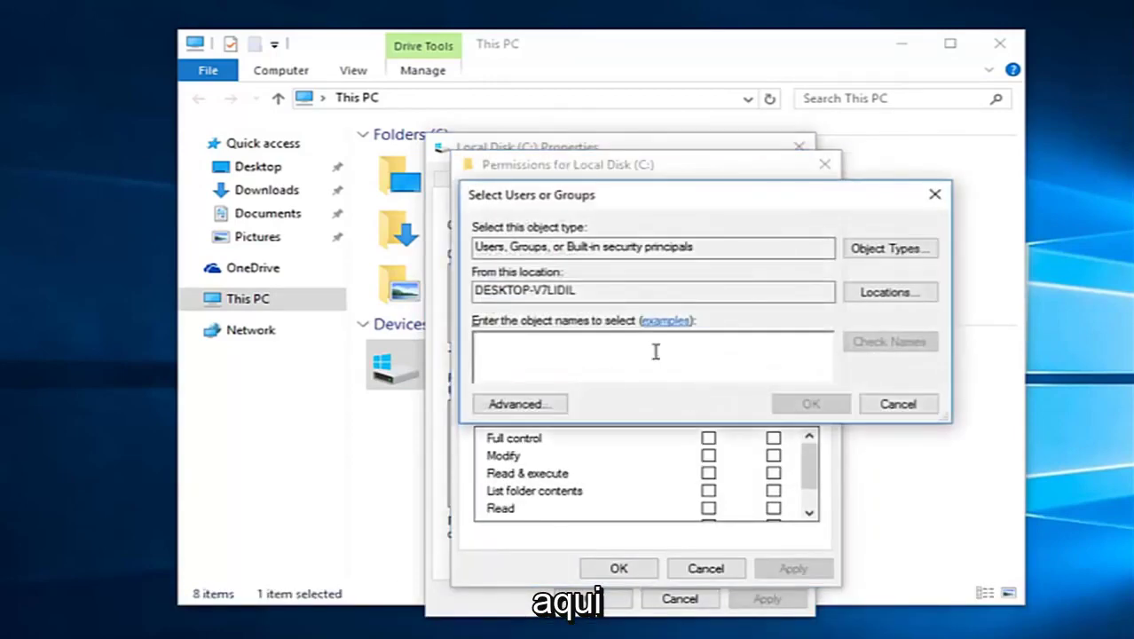
left_click_drag(703, 194, 734, 219)
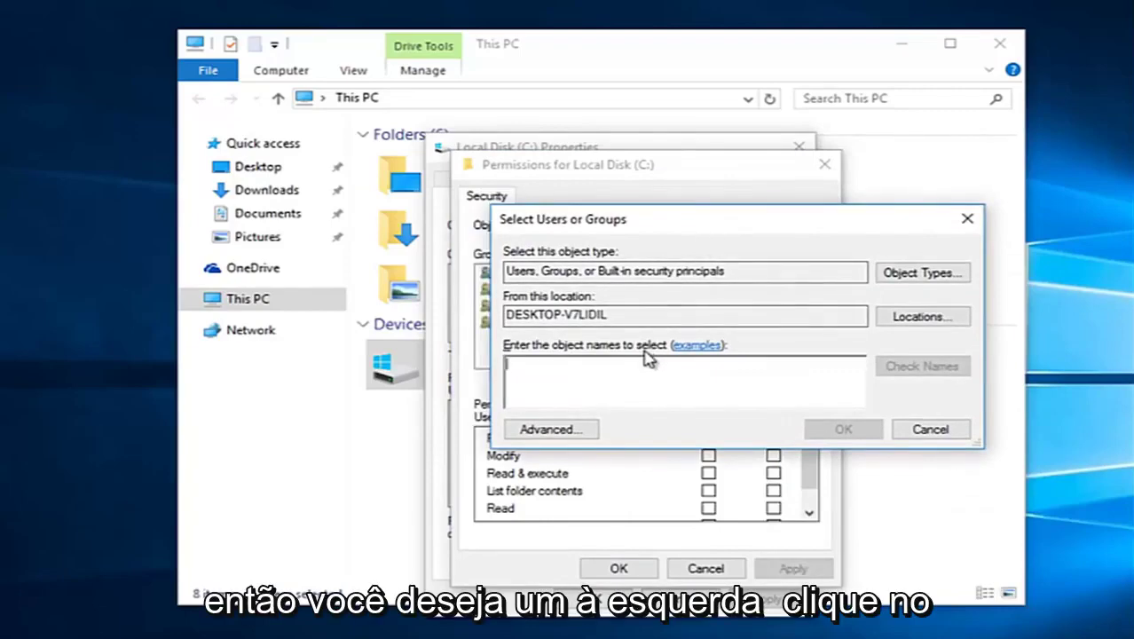
left_click(523, 430)
left_click_drag(666, 231, 665, 154)
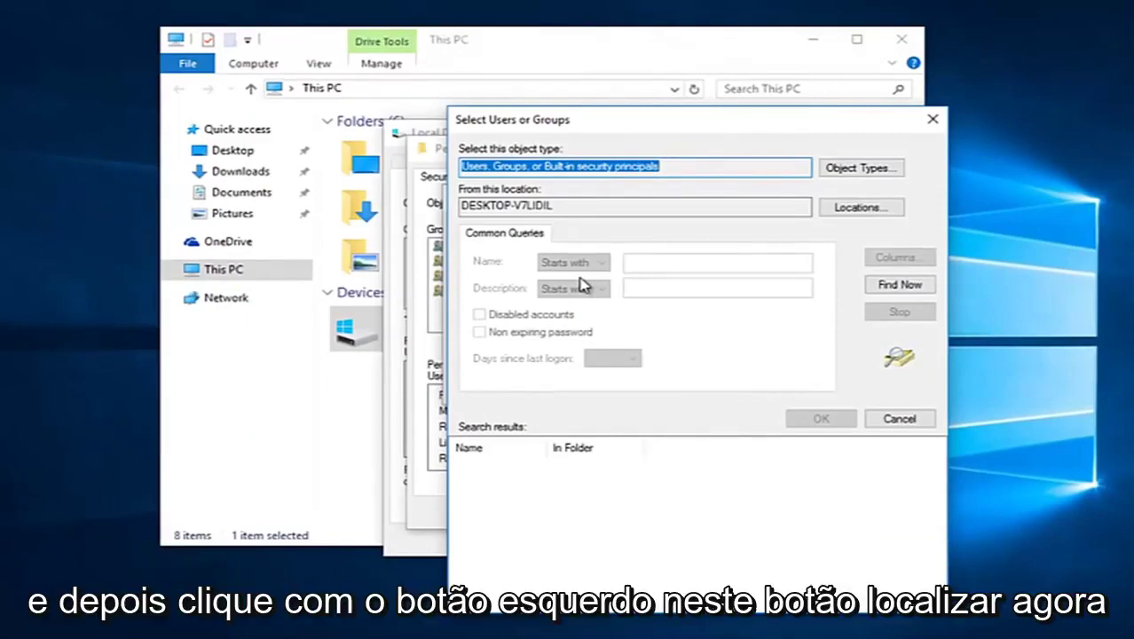
Find all users and groups, then select Everyone as the object name.
left_click(888, 290)
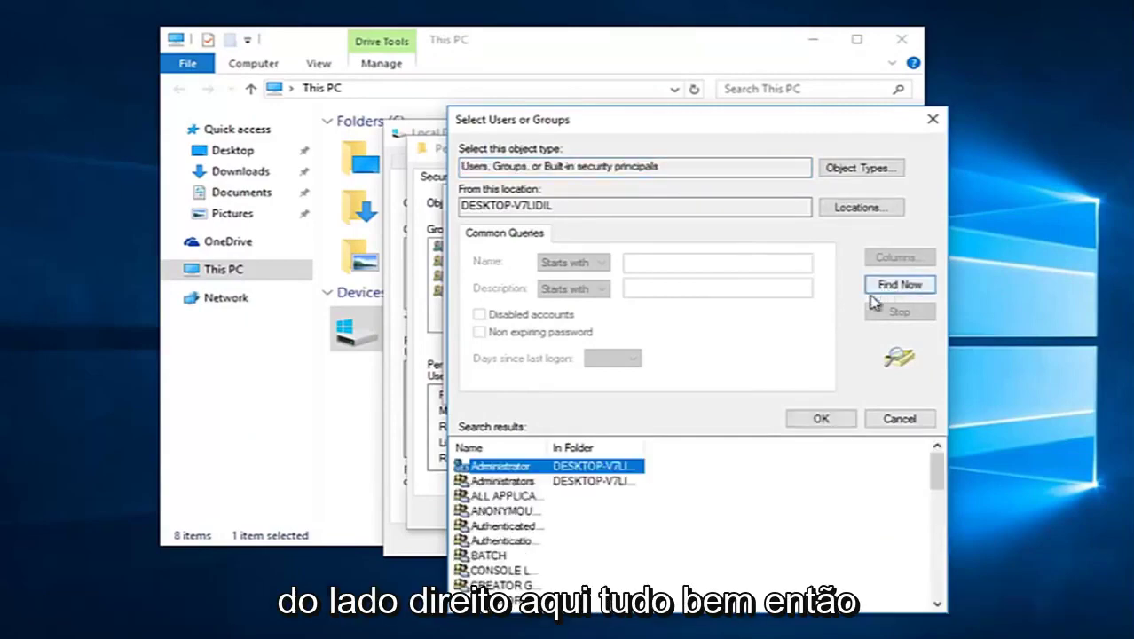
left_click_drag(937, 470, 944, 501)
scroll(944, 501, "down", 1)
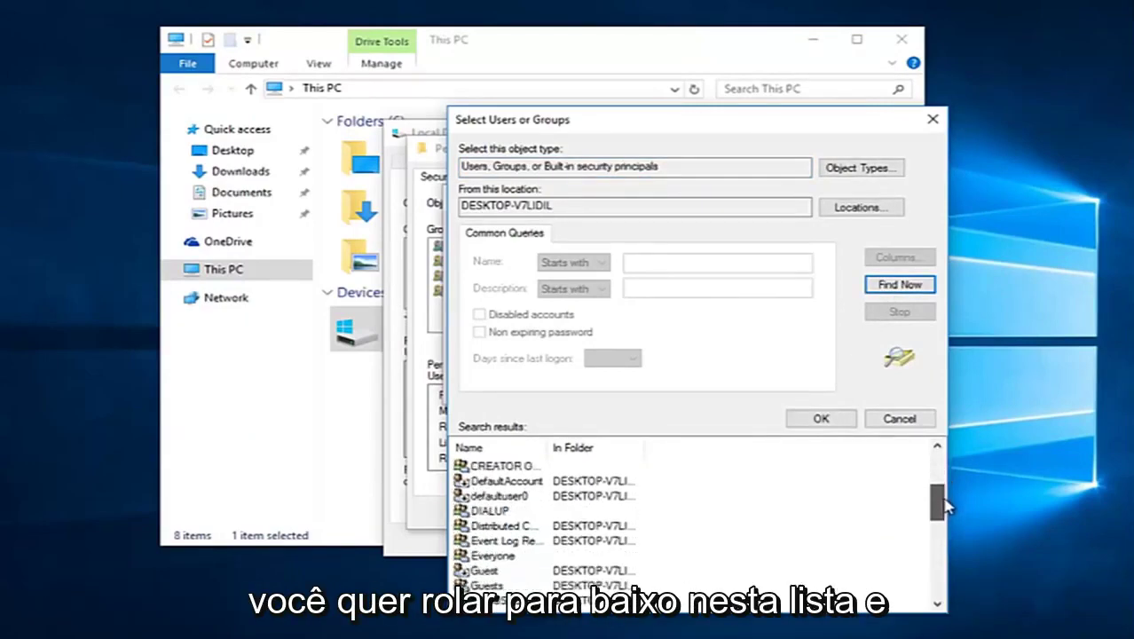
left_click(490, 556)
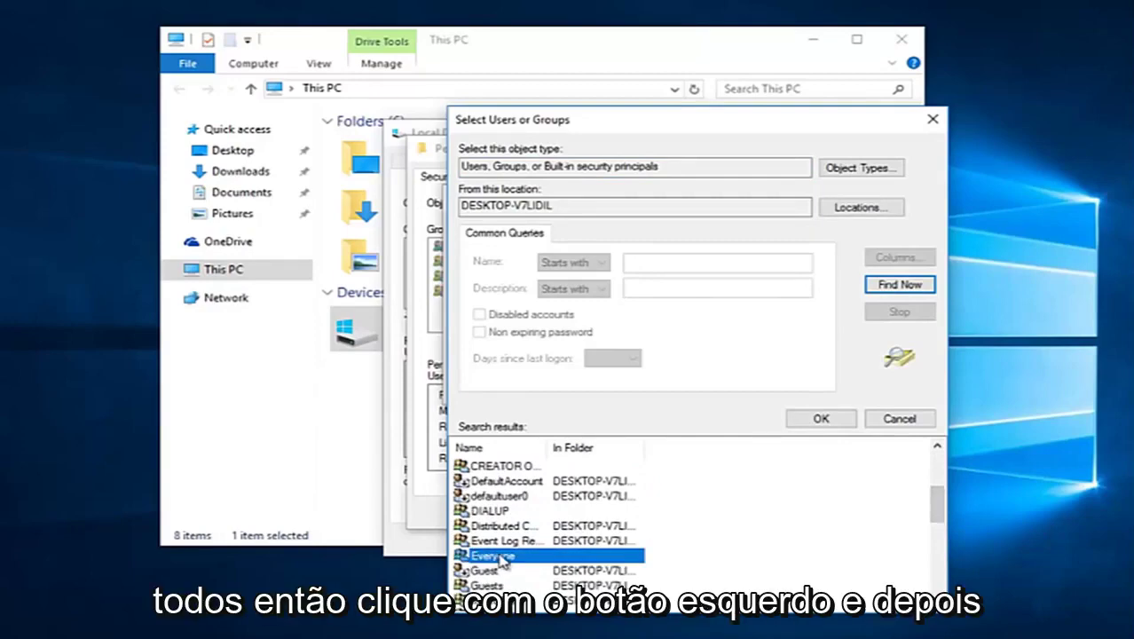
left_click(808, 421)
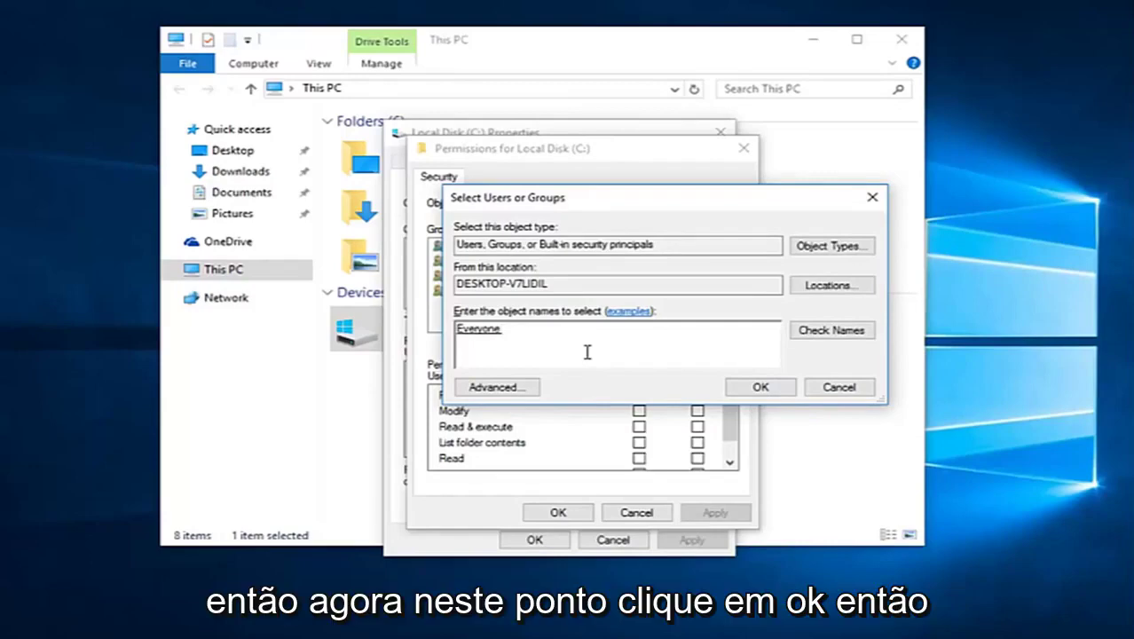
Add Everyone to the C: drive permissions with Full control allowed.
left_click(762, 388)
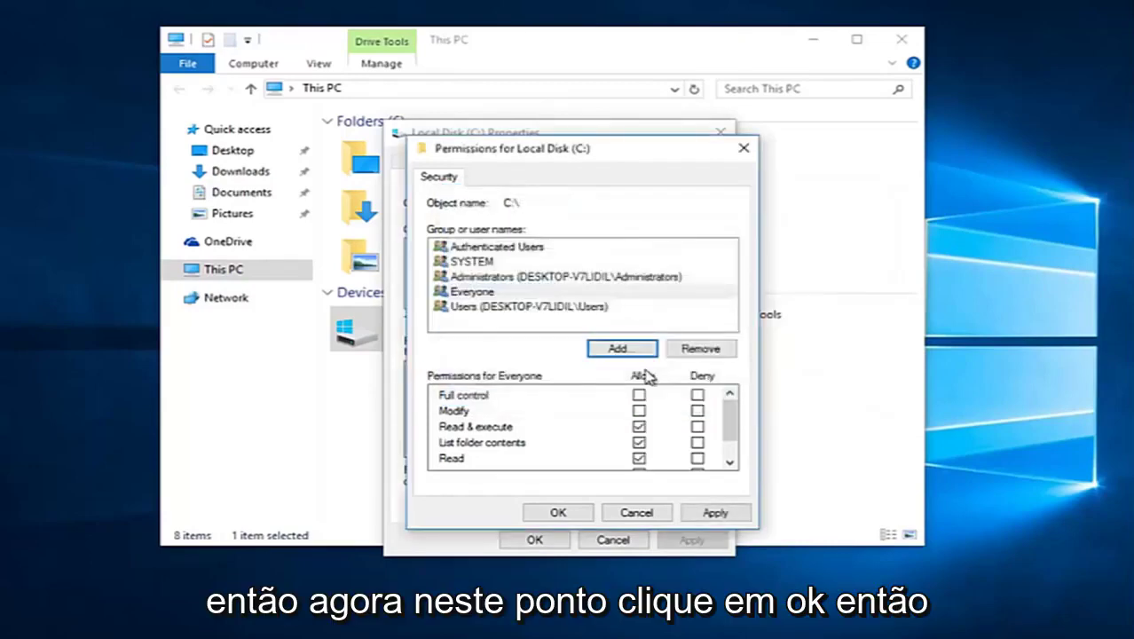
left_click(456, 292)
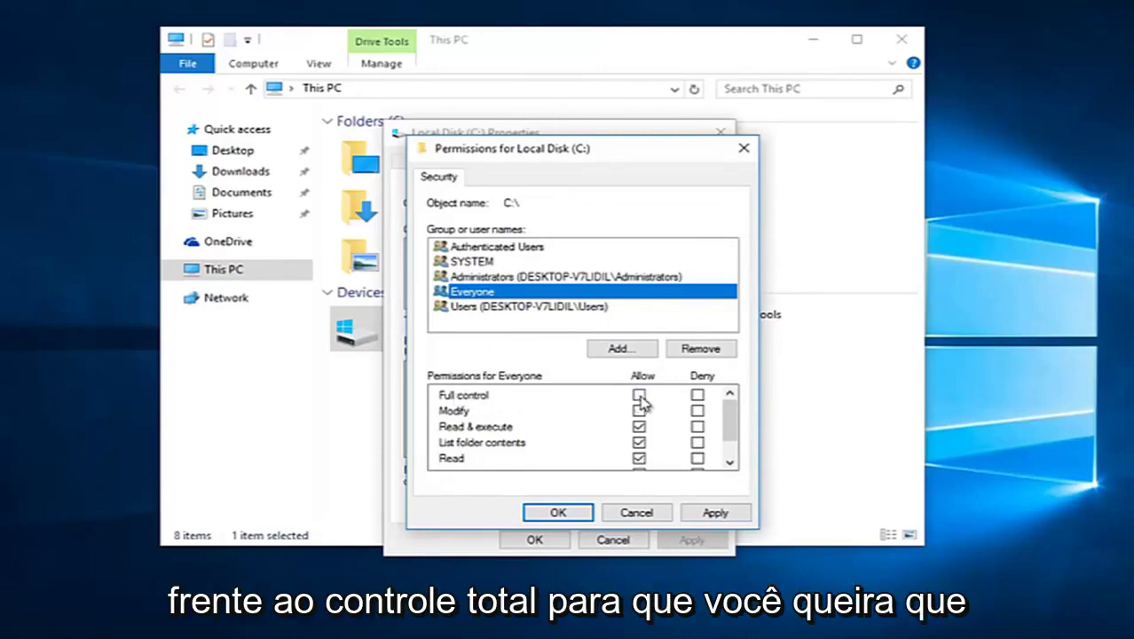
left_click(639, 396)
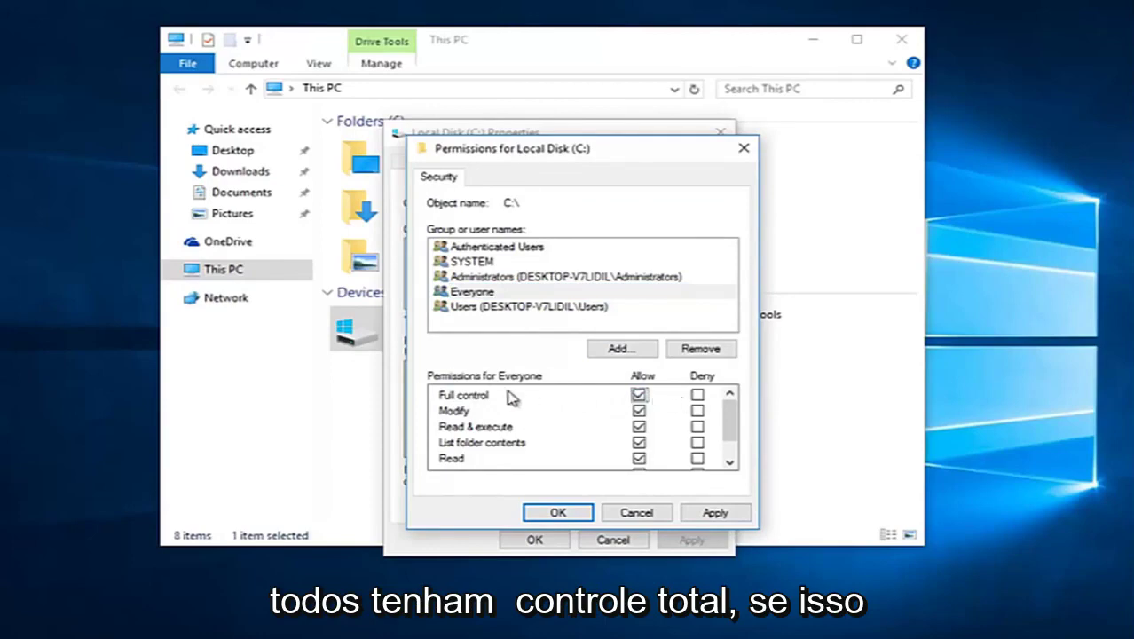
left_click(473, 296)
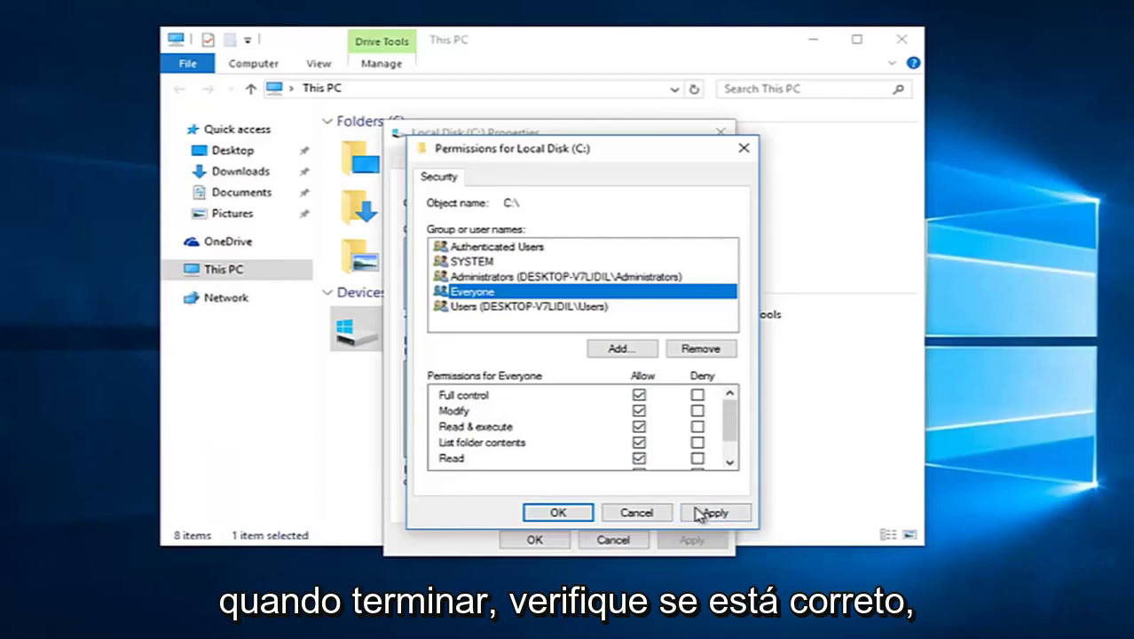
Apply the Everyone permission change, accept the security warnings, and close the dialogs.
left_click(714, 512)
left_click(560, 545)
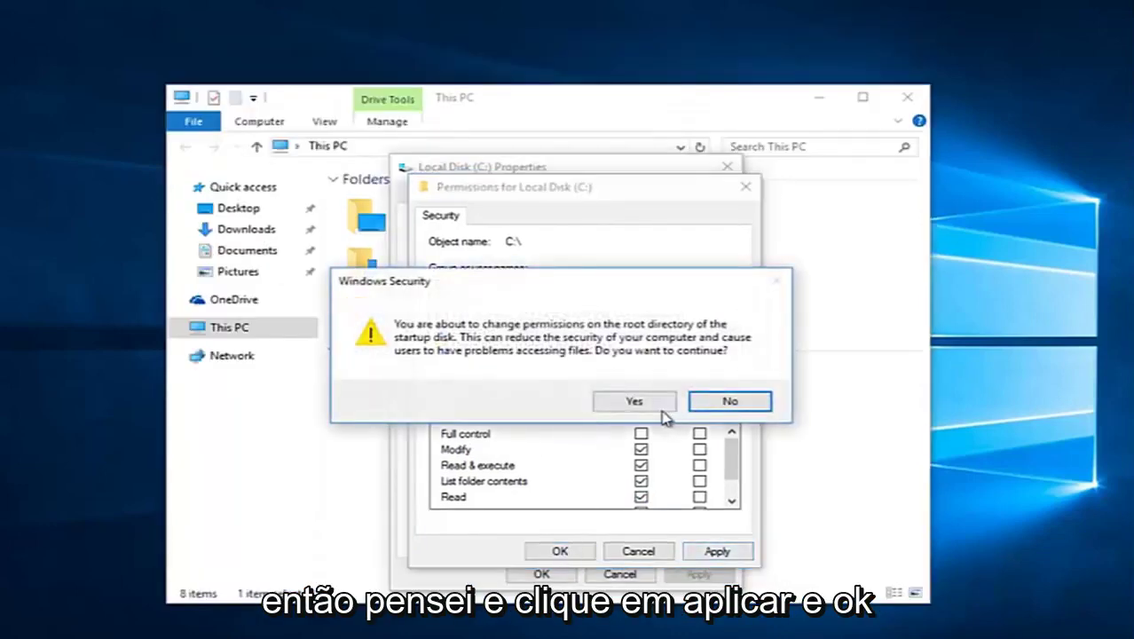
left_click(696, 404)
left_click(561, 550)
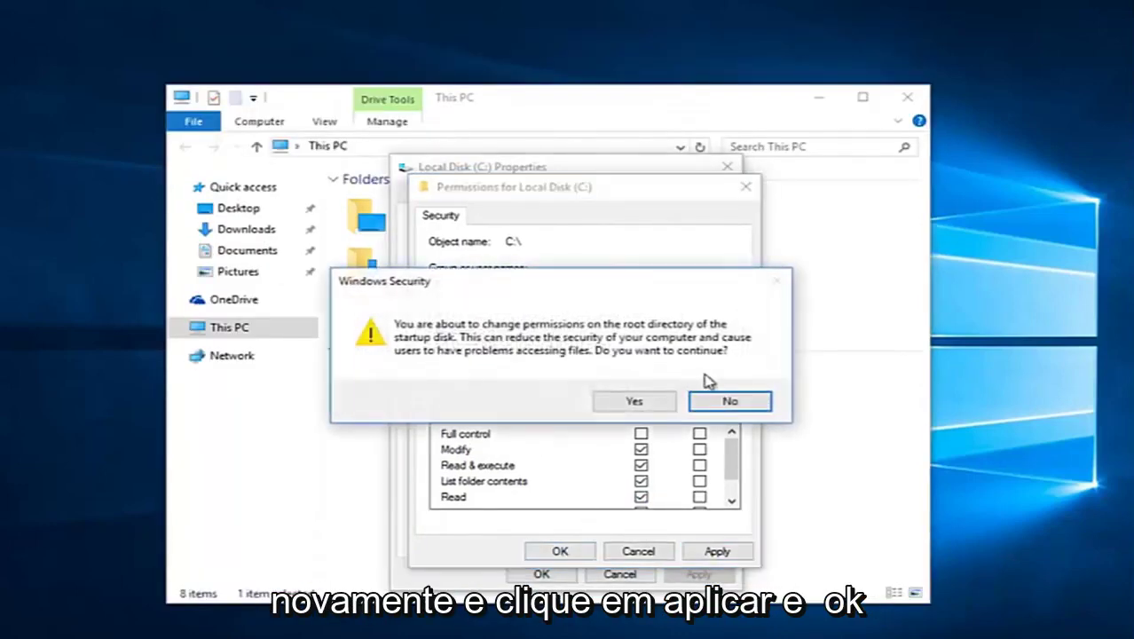
left_click(714, 401)
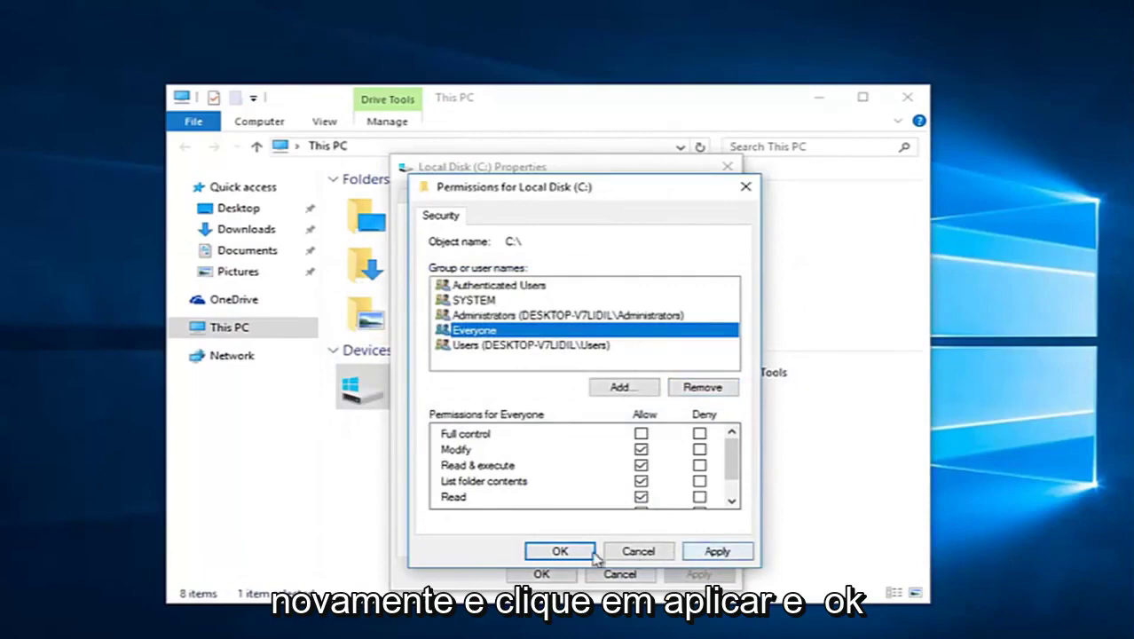
left_click(746, 186)
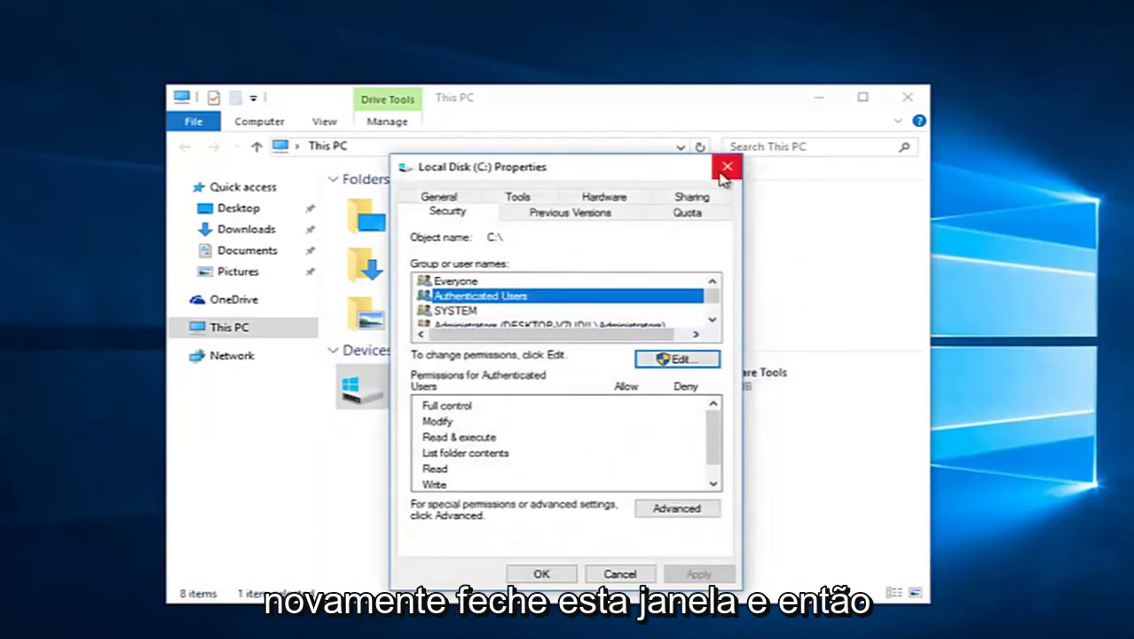
left_click(726, 168)
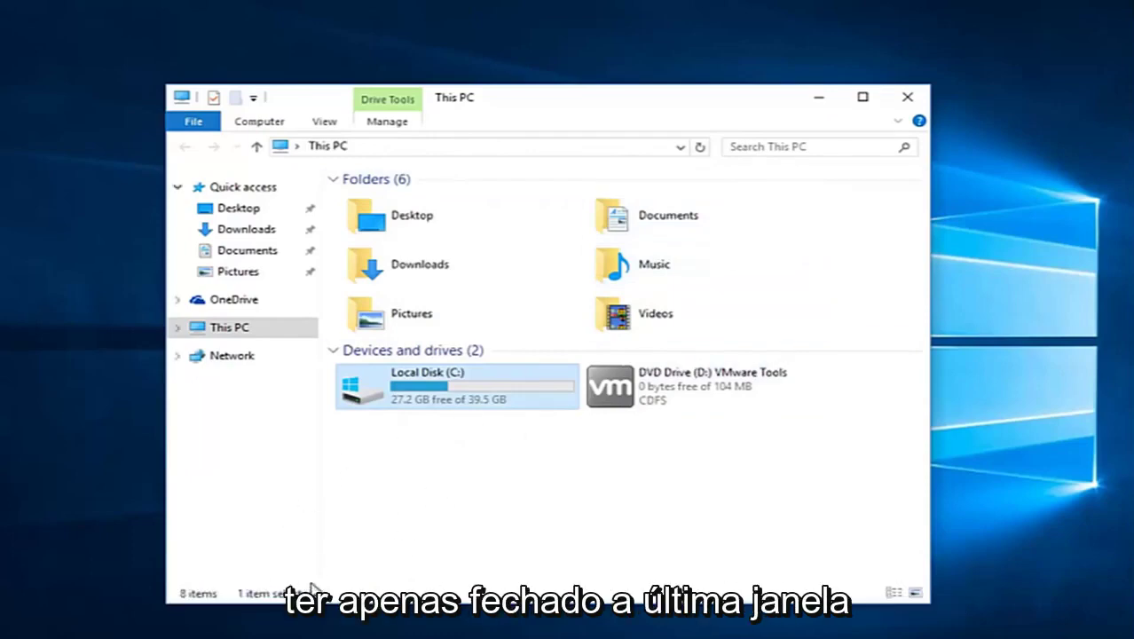
left_click(471, 483)
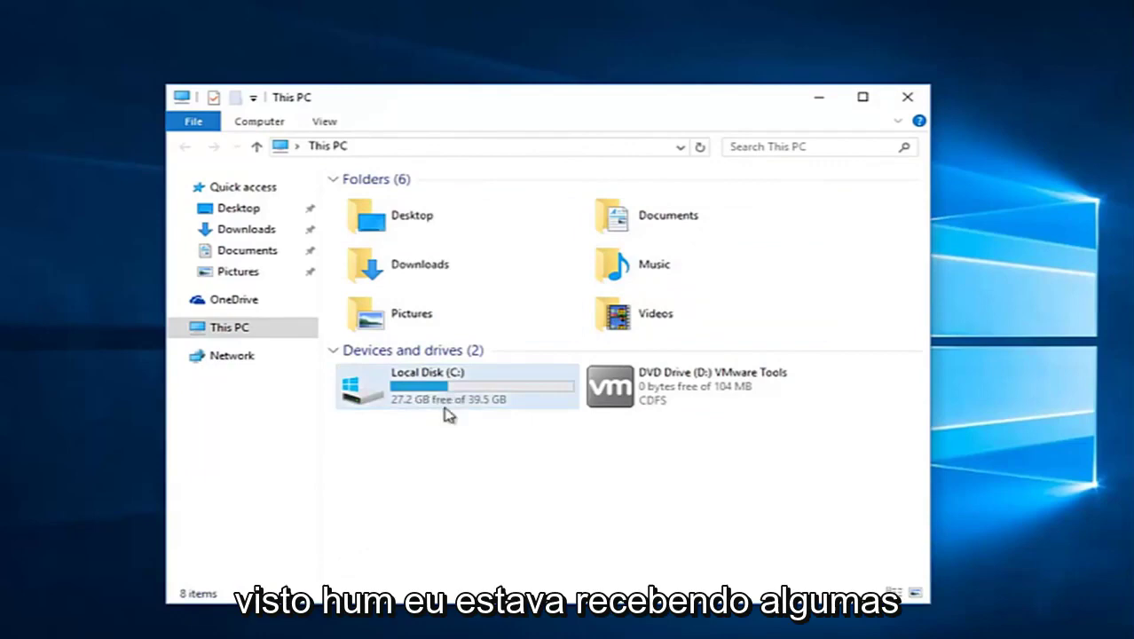